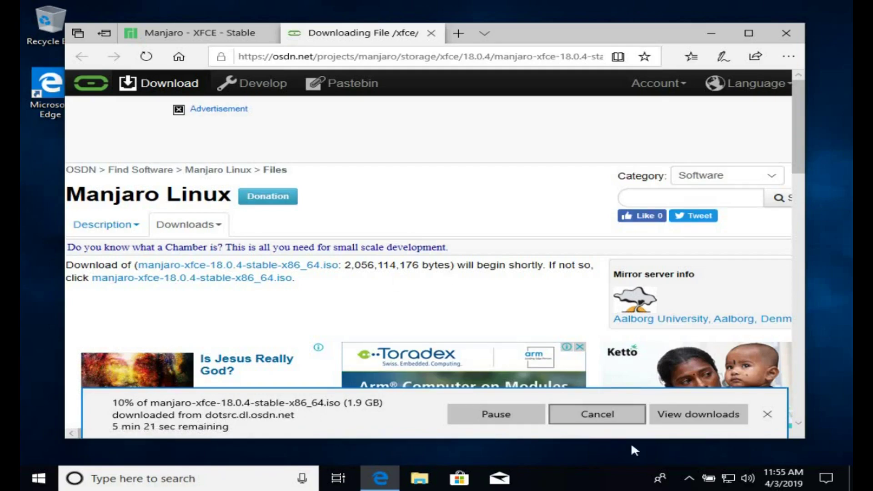
- Search the web for "rufus" in the new browser tab and open the official Rufus site
left_click(768, 416)
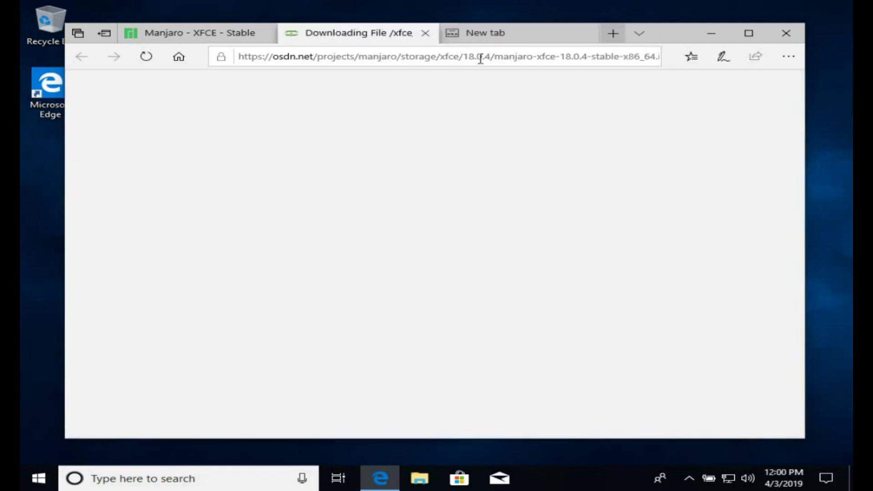
left_click(516, 37)
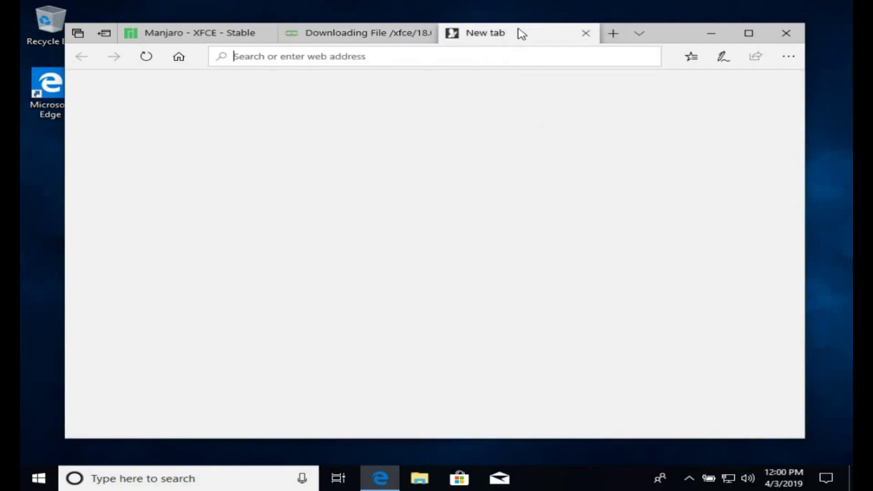
left_click(433, 117)
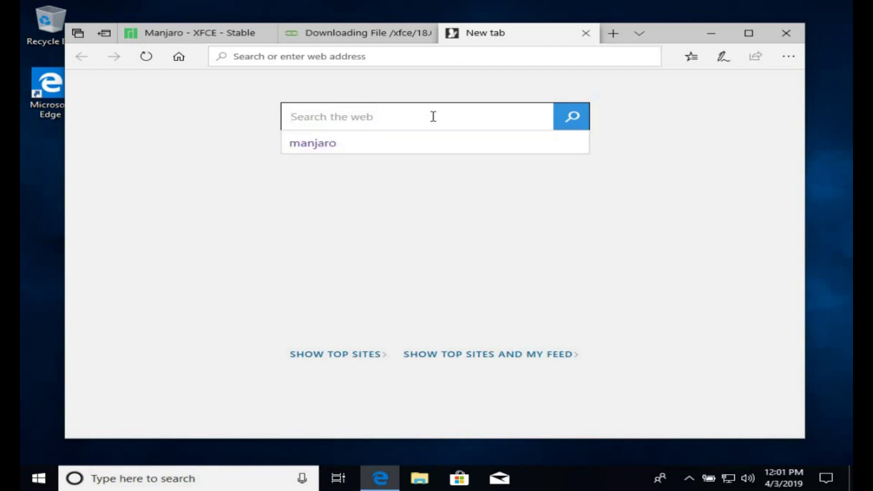
type("rufus")
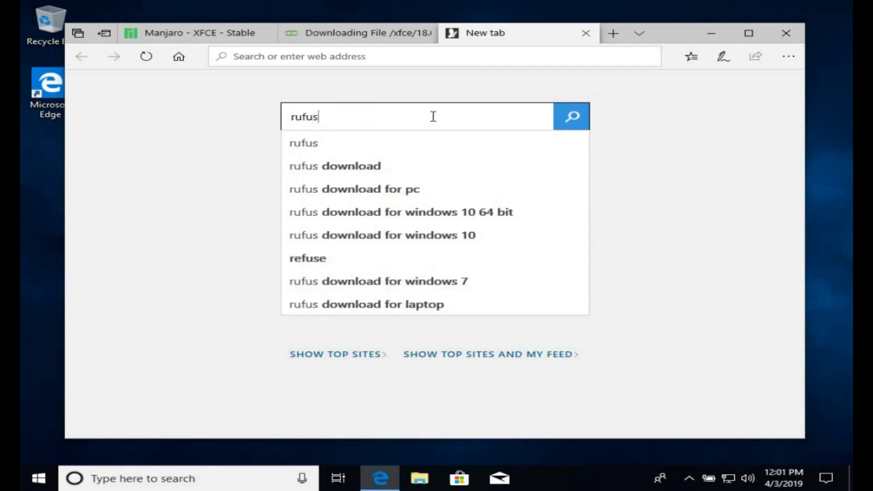
key("Return")
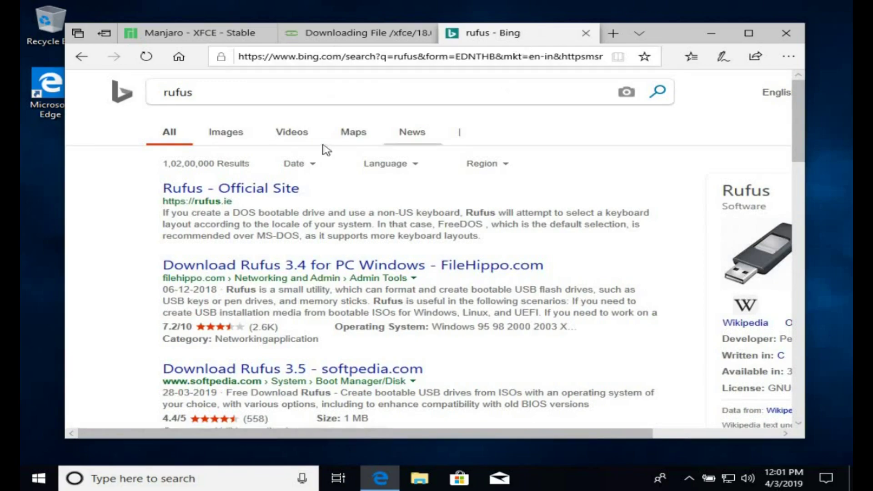
left_click(230, 195)
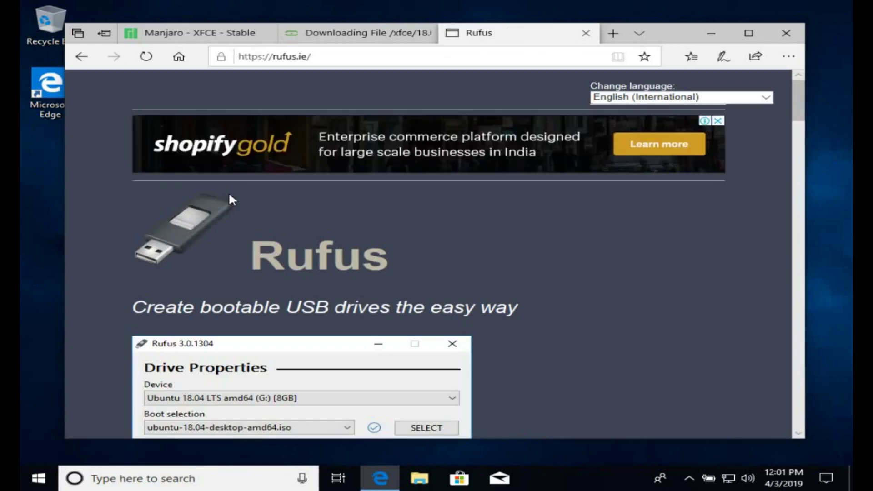
- Download the Rufus 3.5 installer file from the site's Download section, save it, and close the browser
scroll(230, 195, "down", 7)
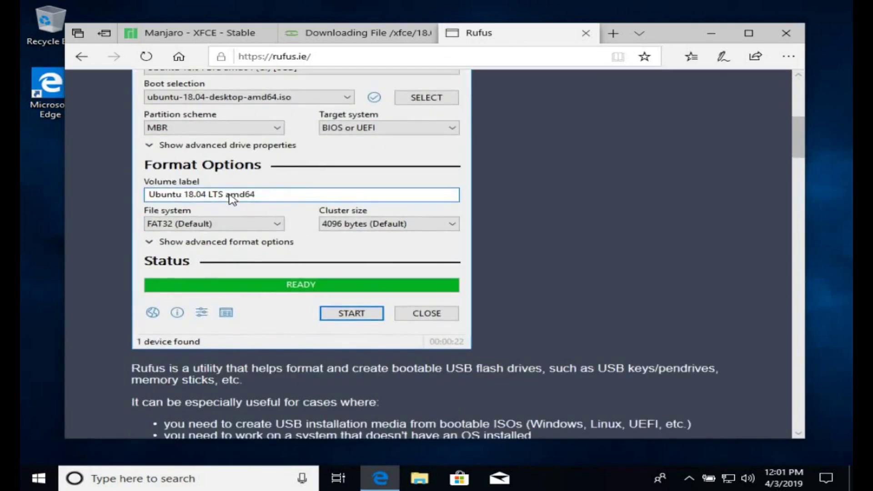
scroll(231, 196, "down", 7)
scroll(230, 199, "down", 5)
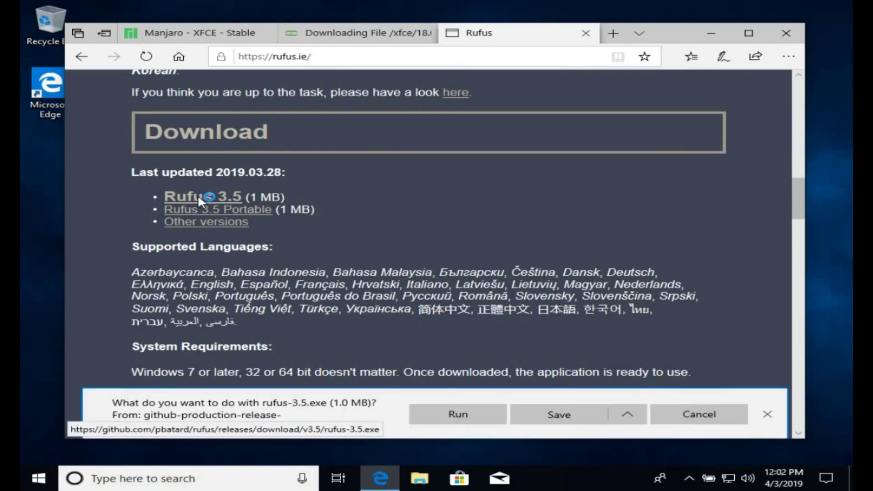
left_click(556, 415)
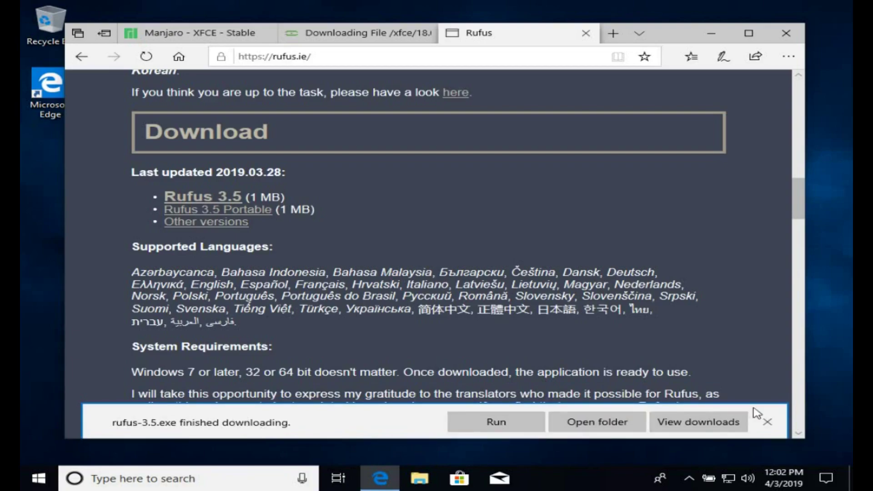
left_click(769, 422)
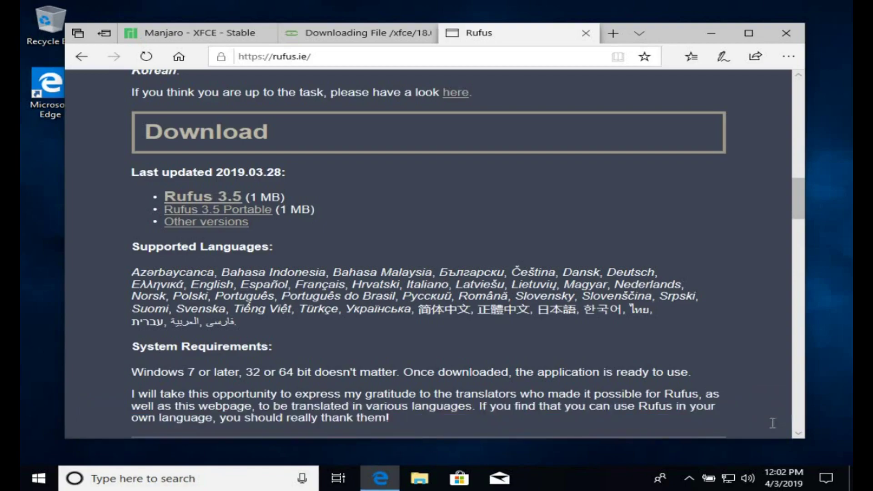
left_click(782, 30)
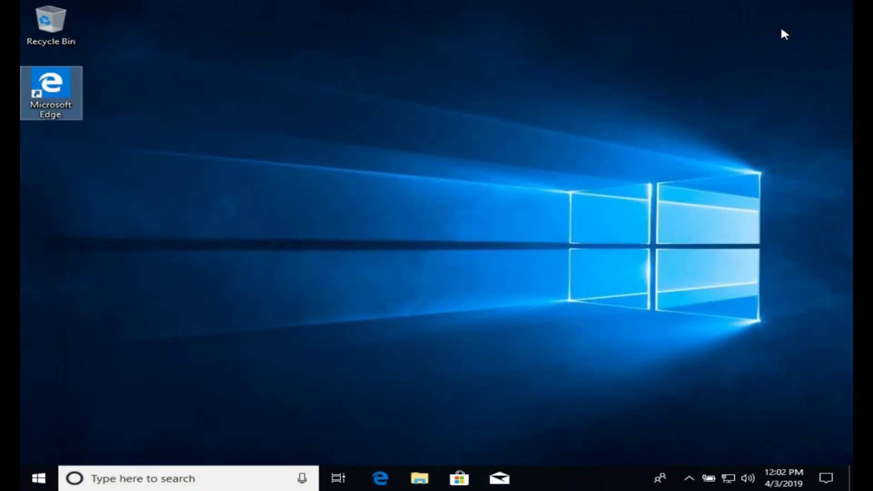
- Run rufus-3.5 from the Downloads folder in File Explorer and allow it to make changes to the device
left_click(420, 480)
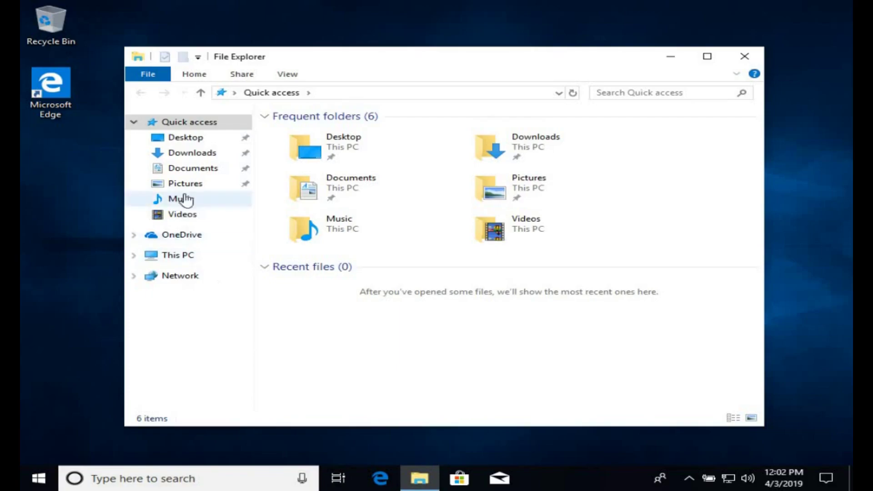
left_click(190, 156)
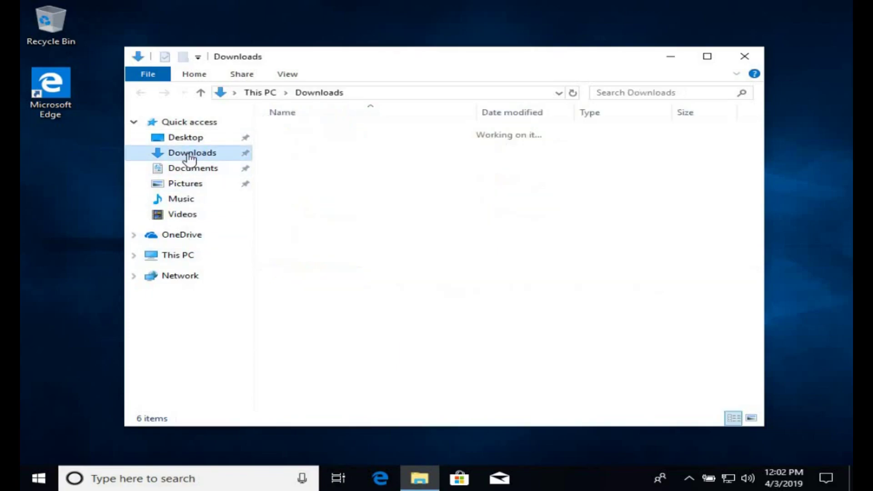
left_click(322, 133)
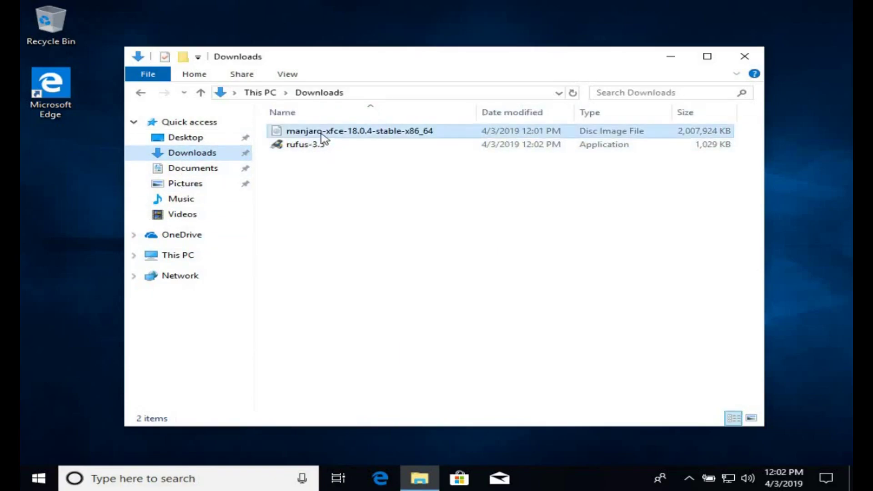
left_click(302, 150)
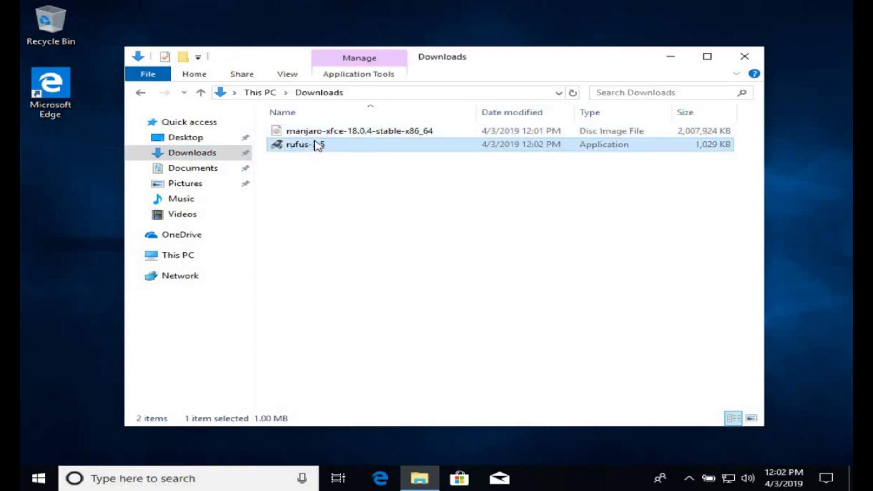
double_click(318, 146)
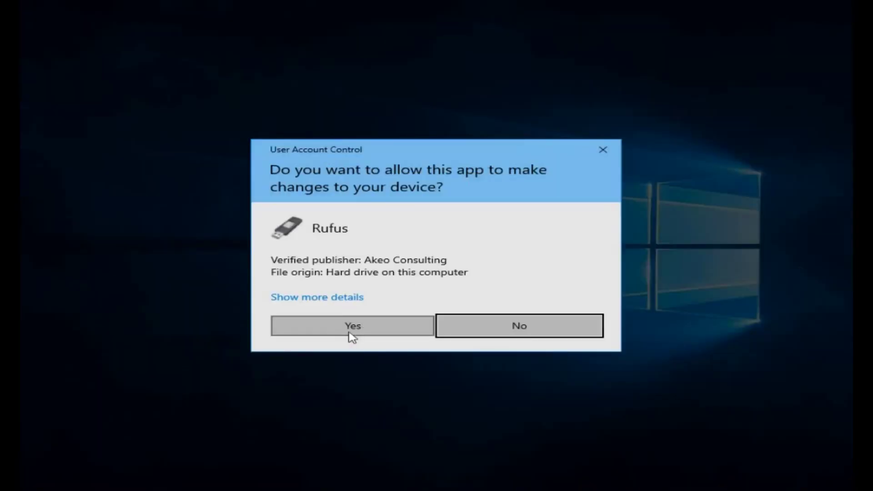
left_click(353, 326)
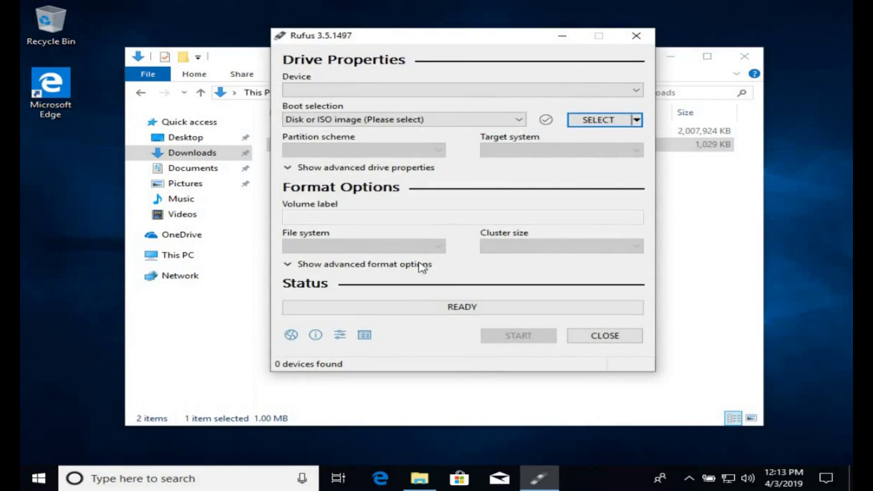
- Use My Drive (E:) as the target device and load manjaro-xfce-18.0.4-stable-x86_64 from Downloads as the boot image
left_click(431, 95)
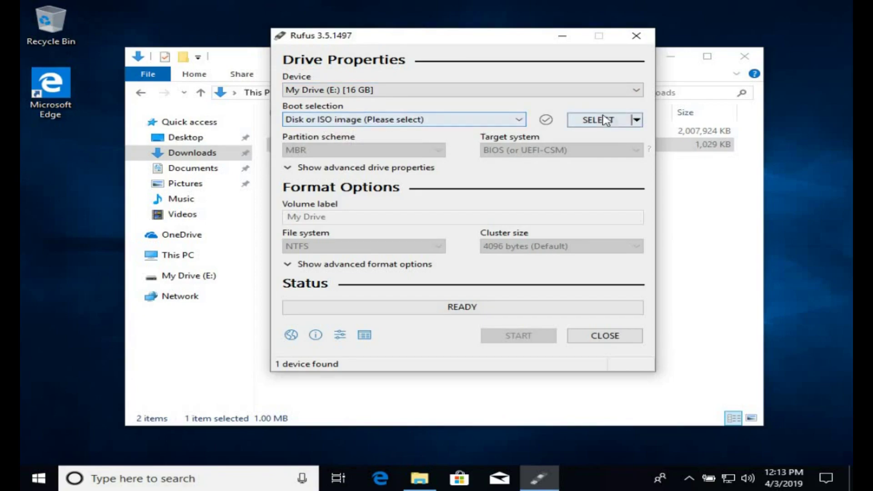
left_click(637, 121)
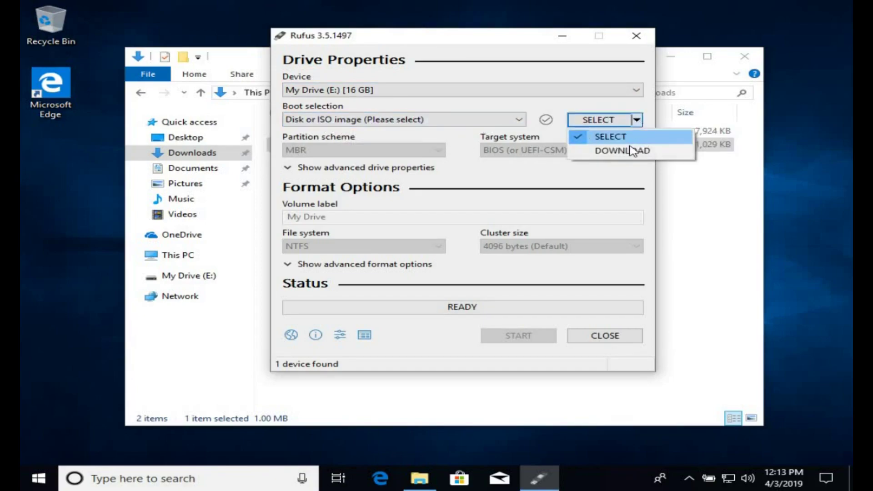
left_click(596, 136)
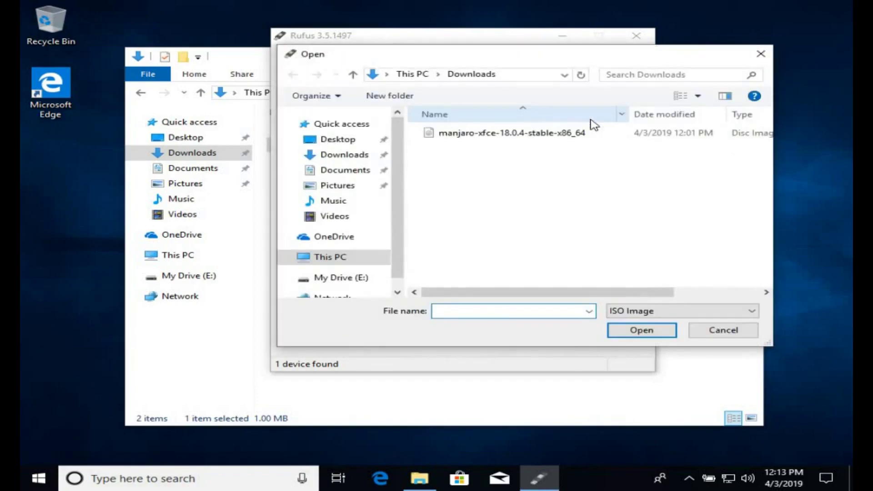
left_click(531, 136)
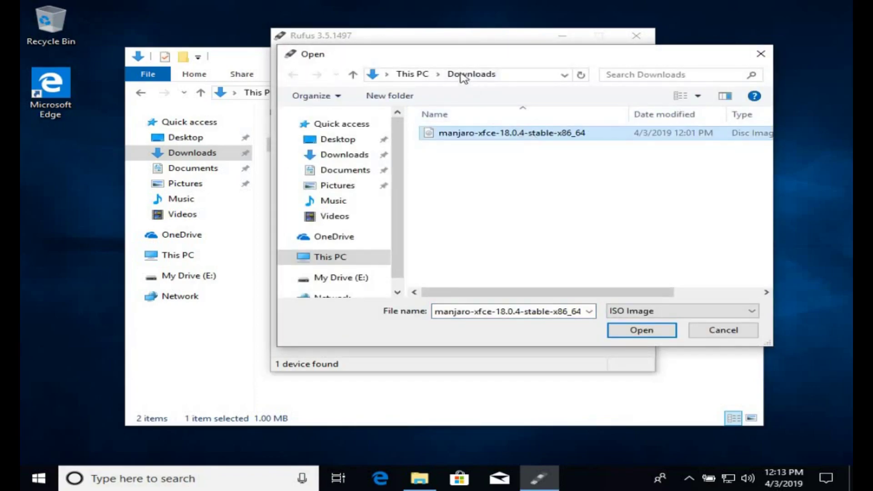
left_click(354, 156)
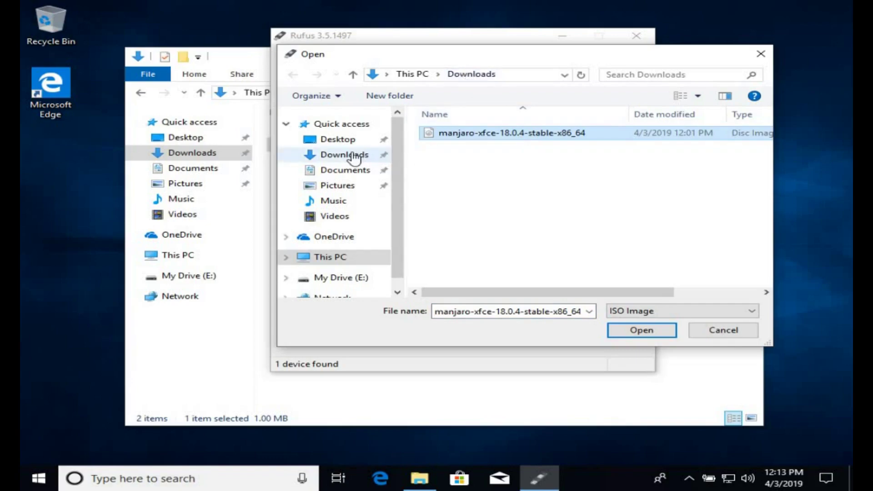
left_click(482, 135)
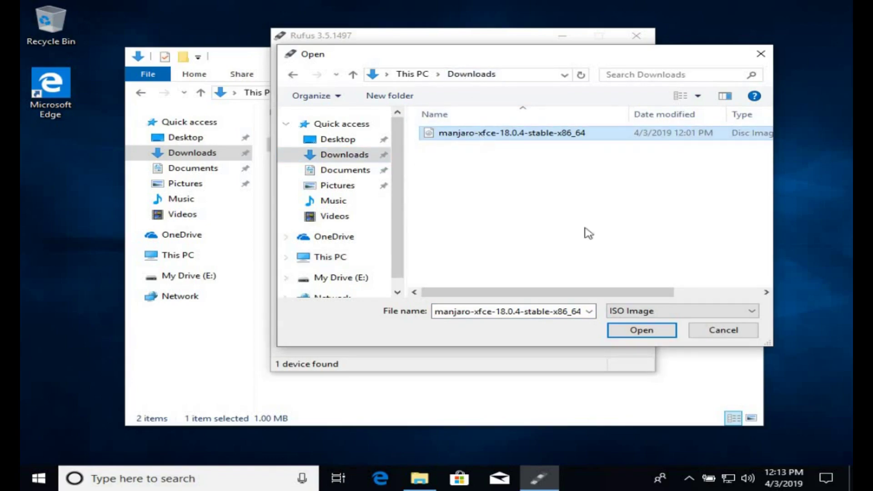
left_click(628, 330)
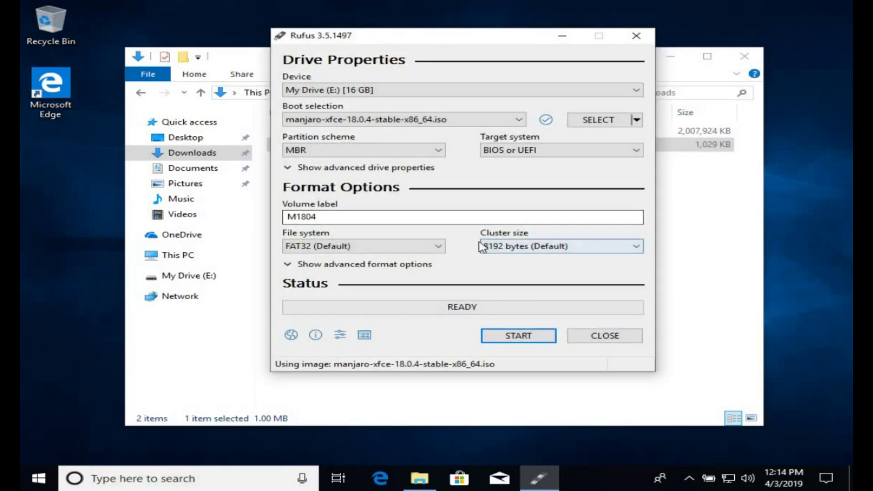
- Write the image to the drive in ISO Image mode, allowing the Grub file download and the data erasure, and close Rufus
left_click(455, 217)
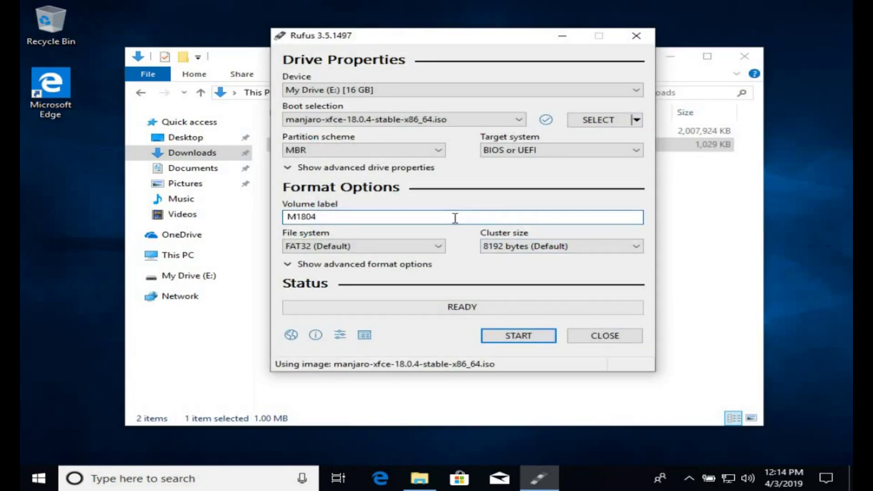
key("Left")
left_click(530, 337)
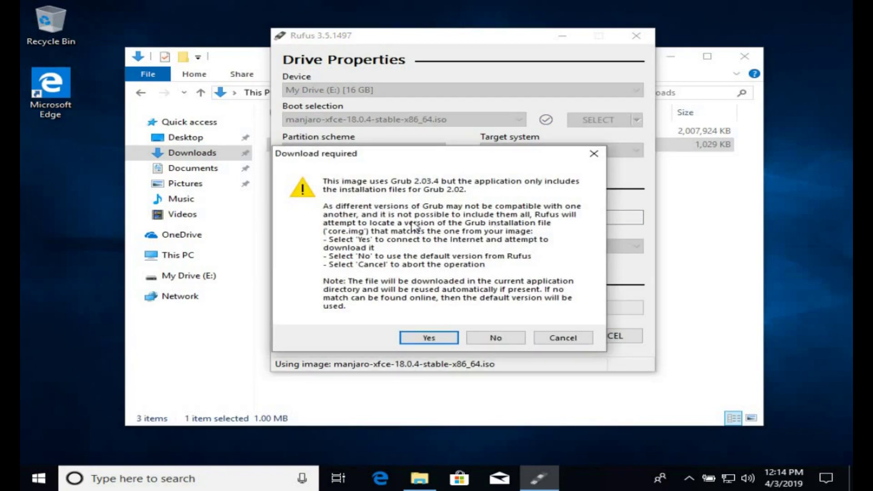
left_click(429, 338)
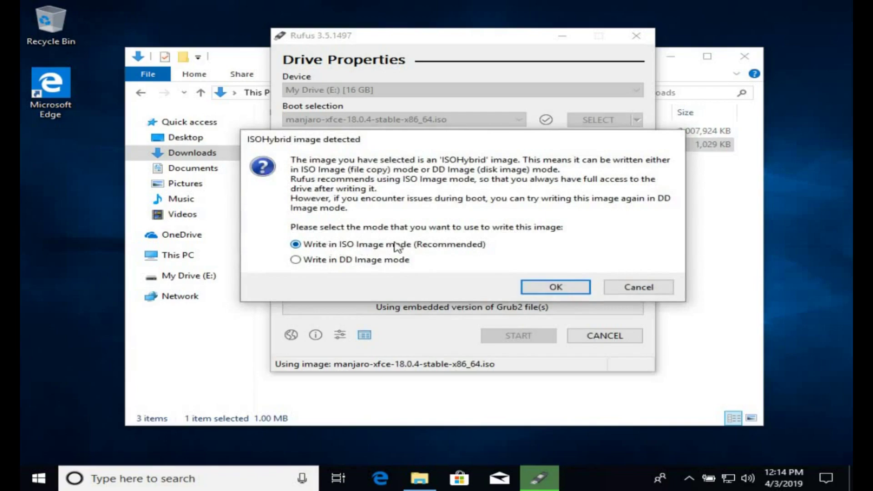
left_click(552, 288)
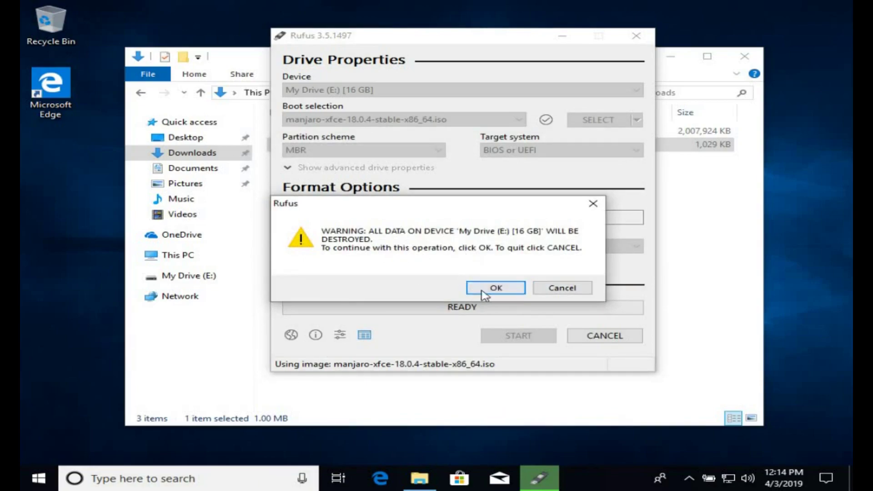
left_click(497, 290)
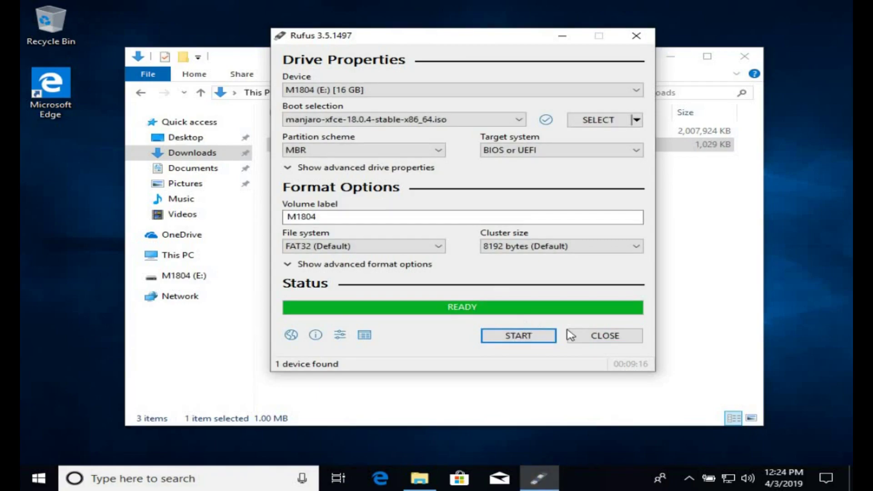
left_click(608, 336)
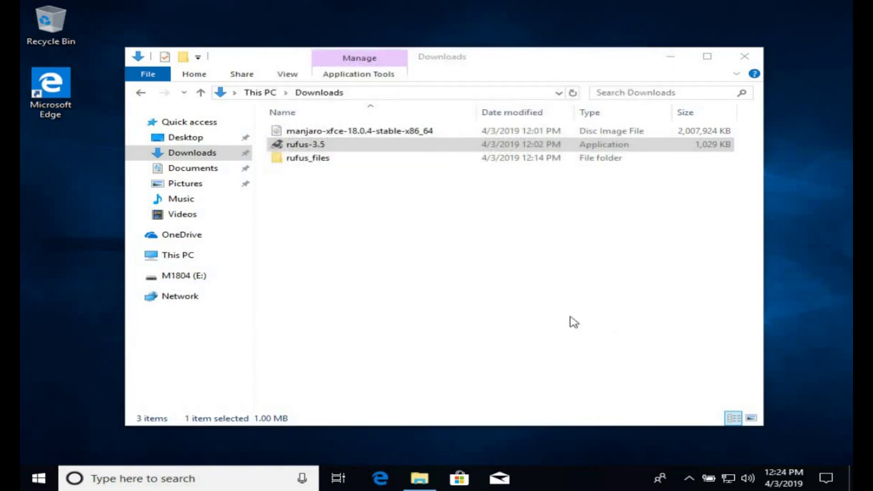
- Open the M1804 (E:) drive from This PC and examine the files written to it
left_click(387, 252)
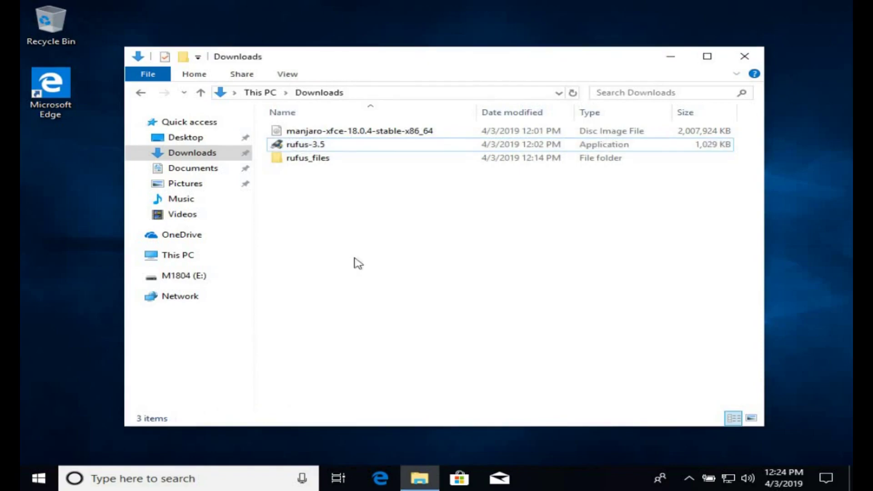
left_click(172, 258)
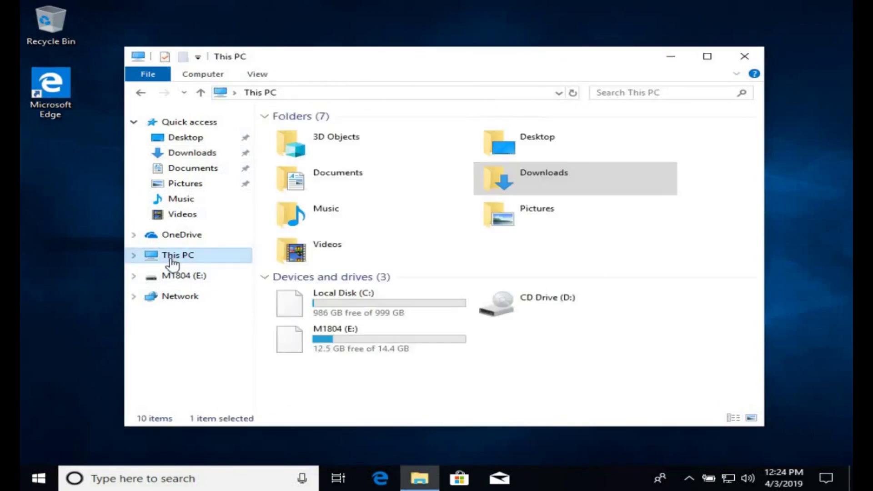
double_click(354, 345)
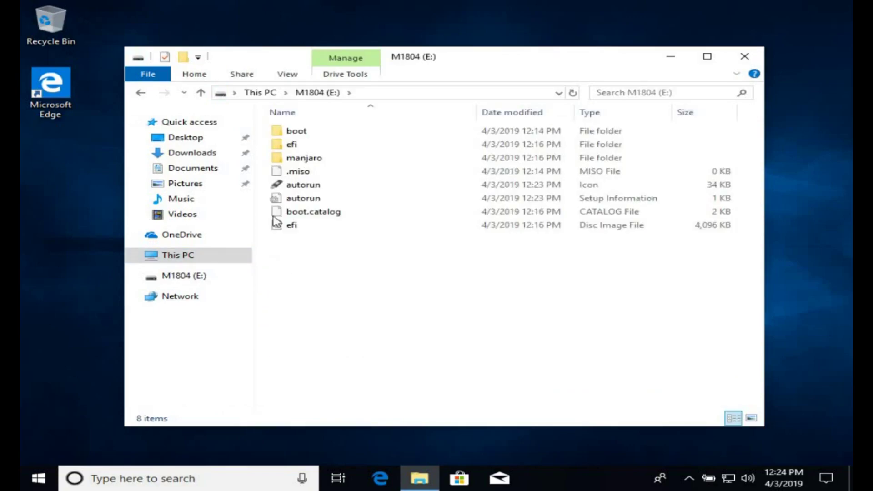
left_click(301, 145)
left_click(303, 137)
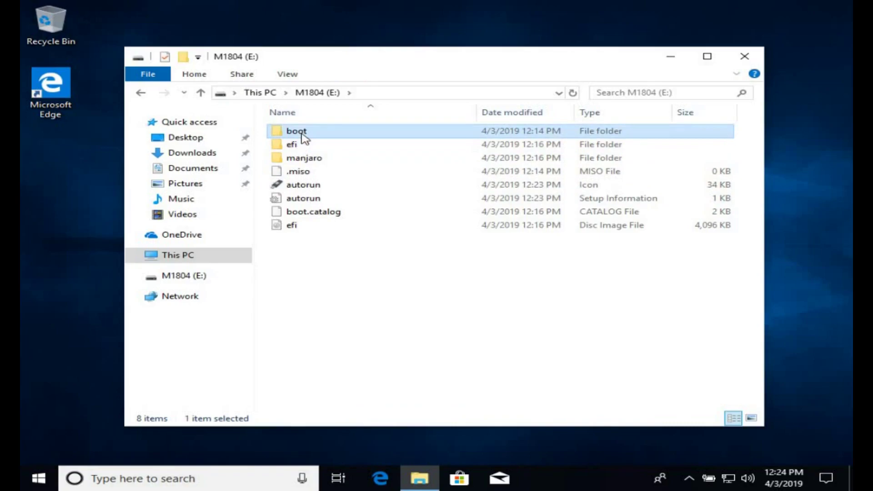
left_click(361, 272)
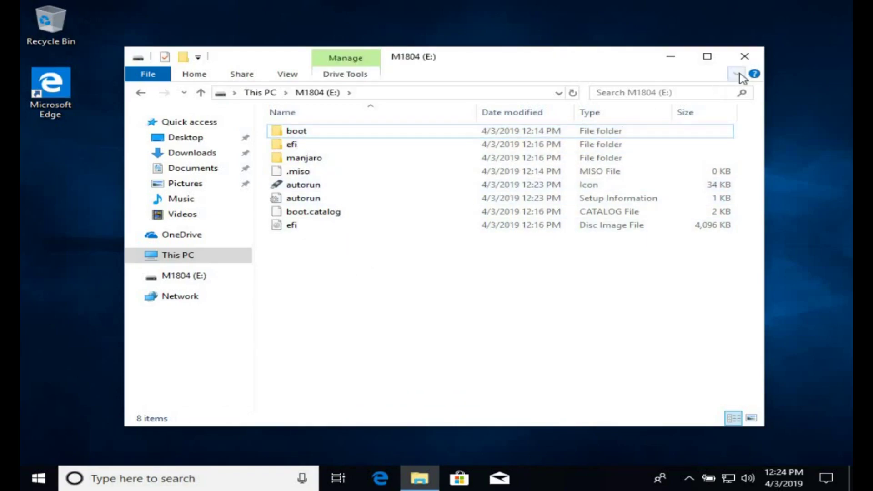
- Close the File Explorer window and refresh the desktop
left_click(749, 57)
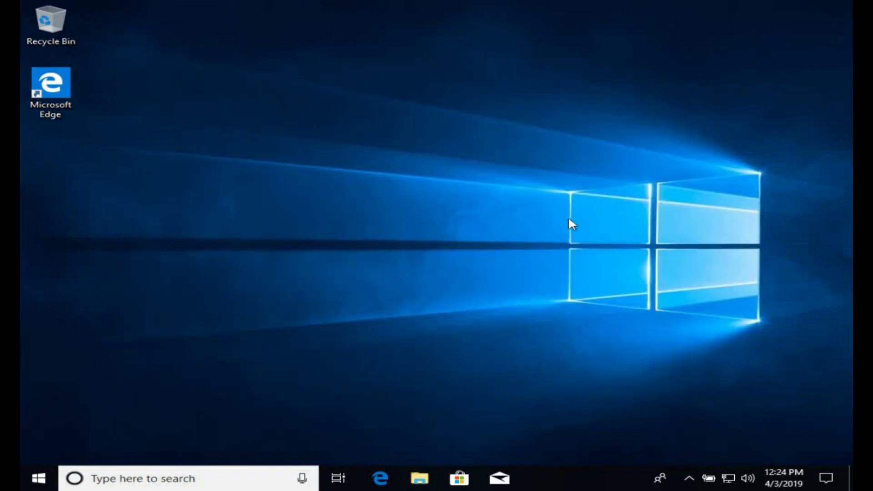
right_click(454, 222)
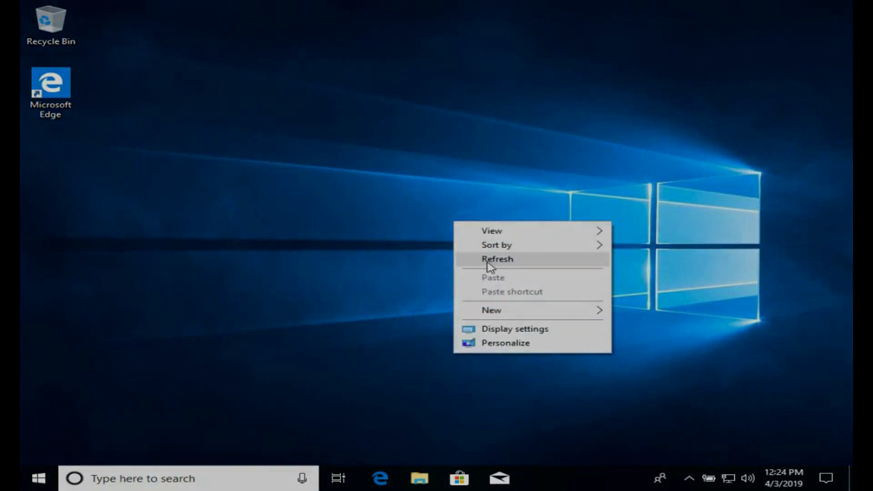
left_click(489, 260)
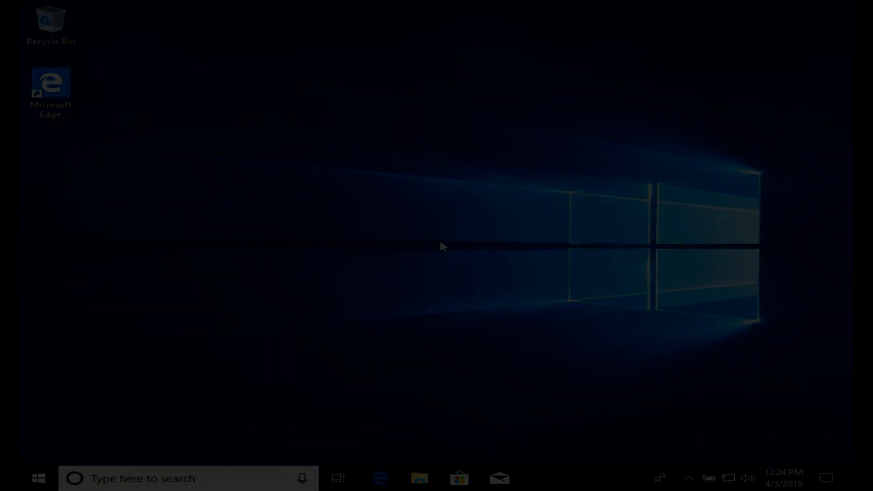